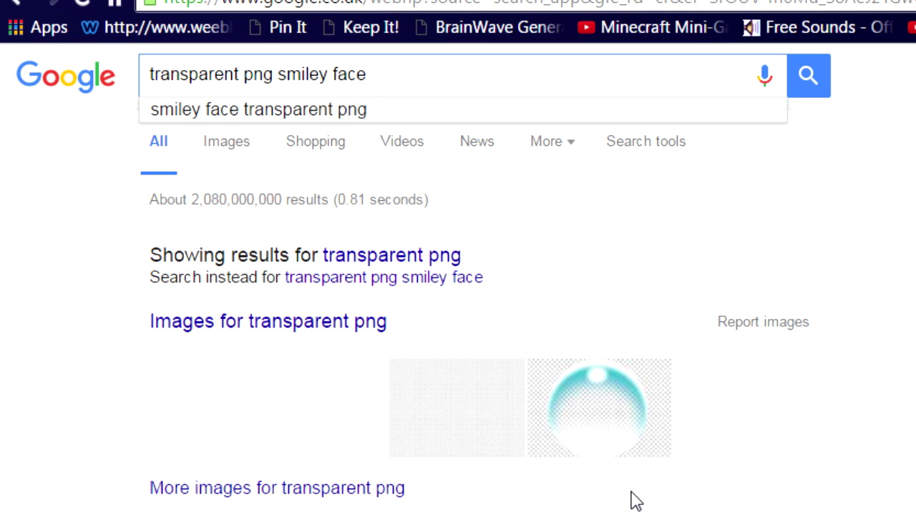
Search Google Images for 'smiley face transparent png' and save the plain yellow smiley to the Desktop as smiley-face-png-Smiley_Face.png
click(309, 108)
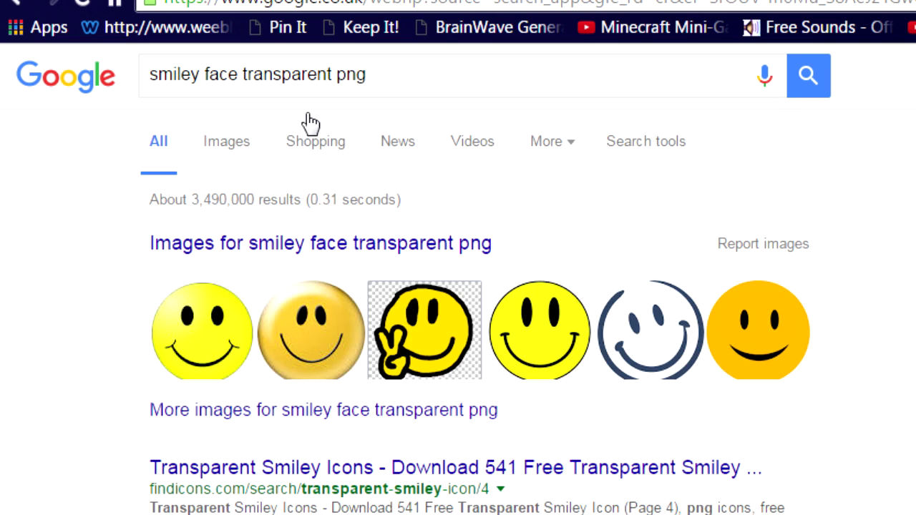
click(226, 141)
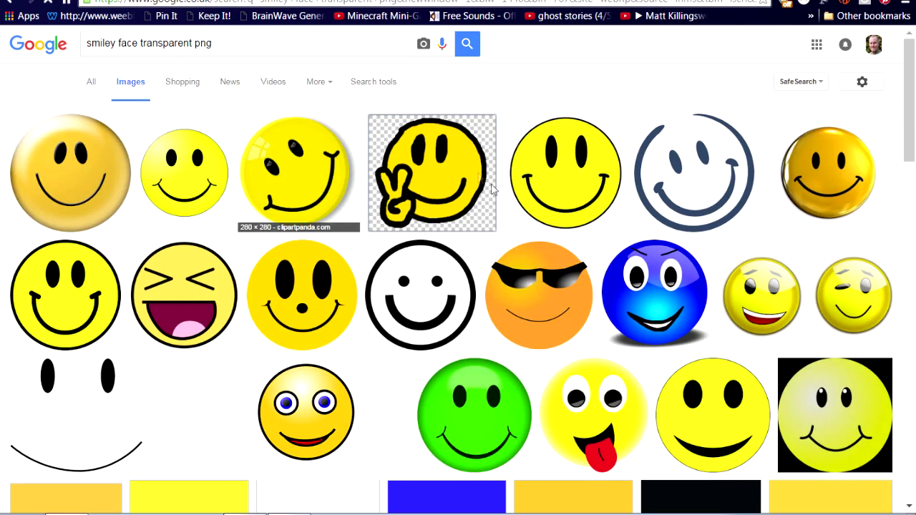
click(199, 188)
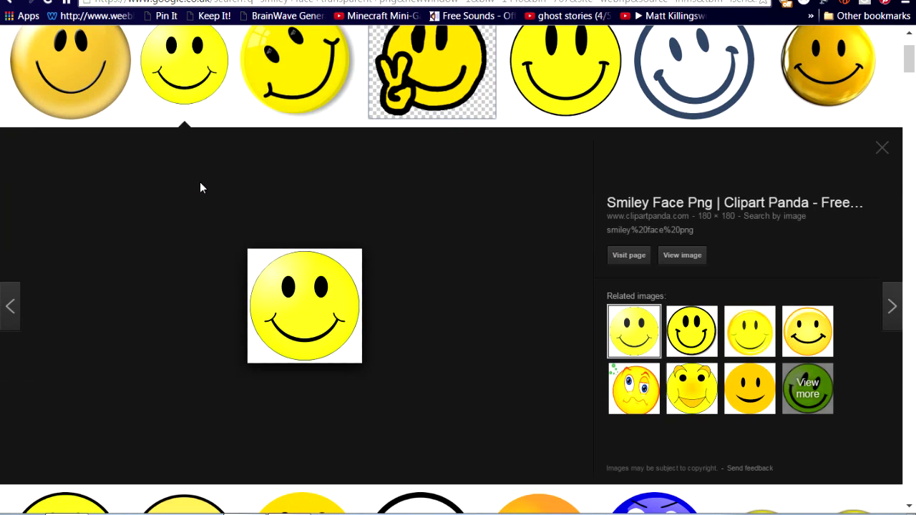
right_click(306, 286)
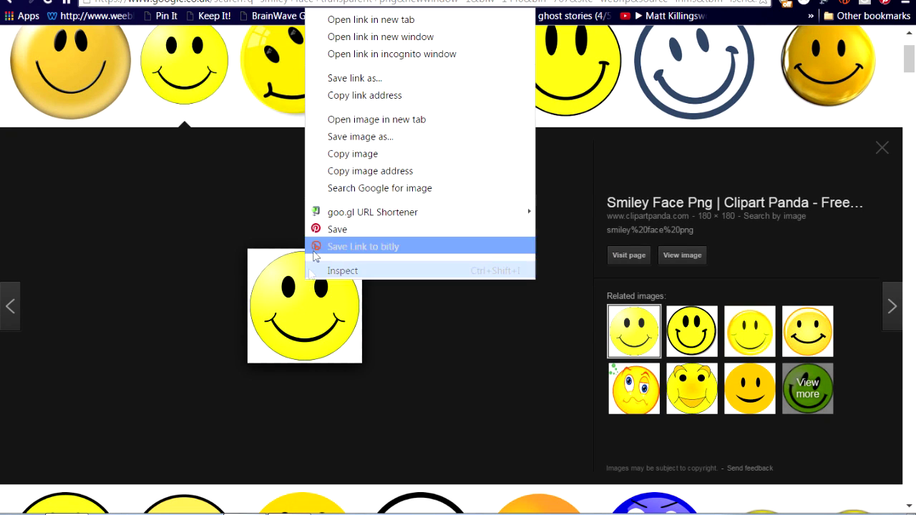
click(360, 136)
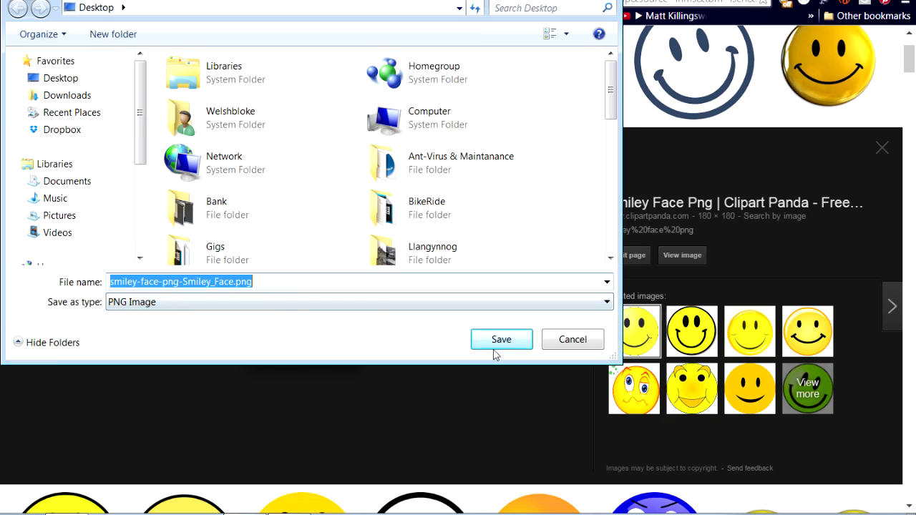
click(499, 345)
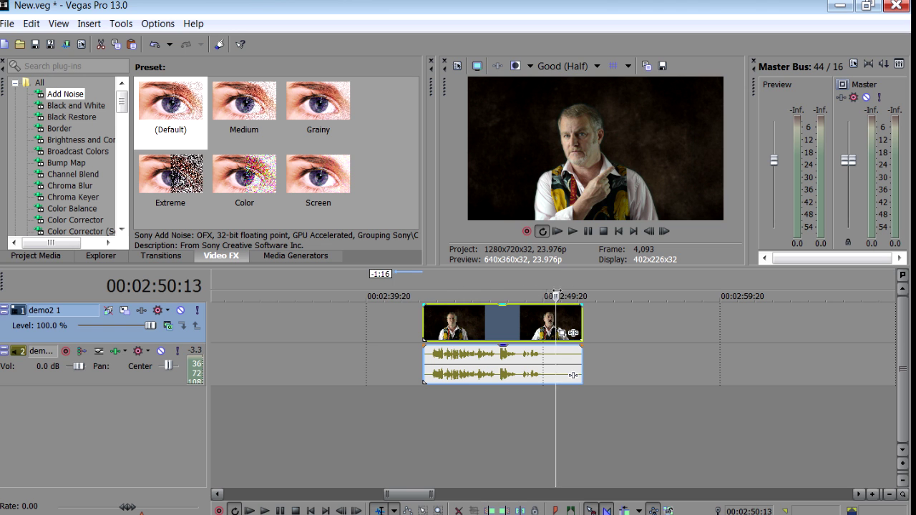
Insert a new empty video track at the top of the timeline, then minimize Vegas to reach the desktop
click(89, 23)
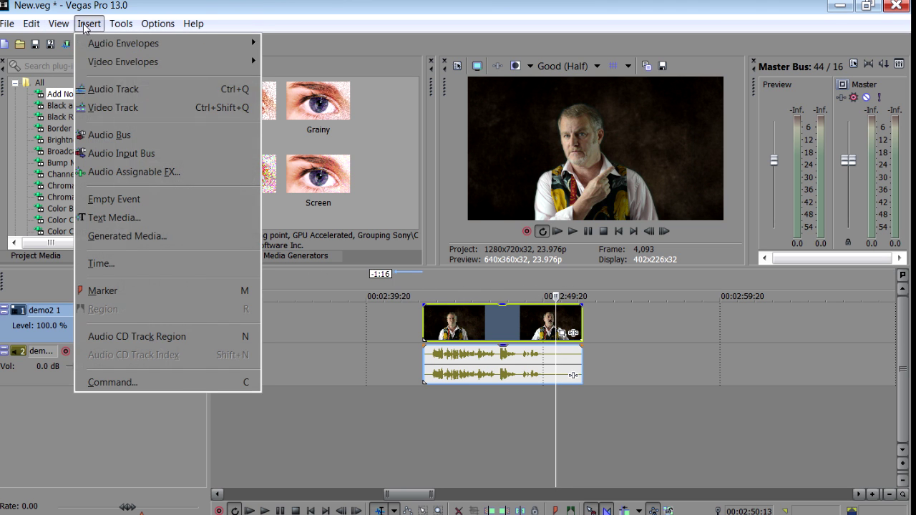
click(109, 107)
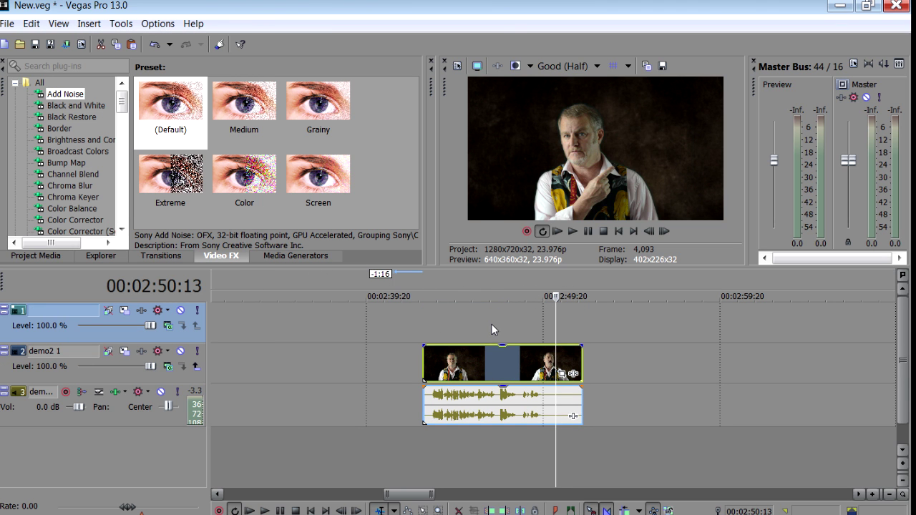
click(867, 5)
Drag Smiley_Face.png from the Explorer folder onto the new top track and restore Vegas to full size
click(845, 313)
drag(803, 225, 581, 327)
click(773, 16)
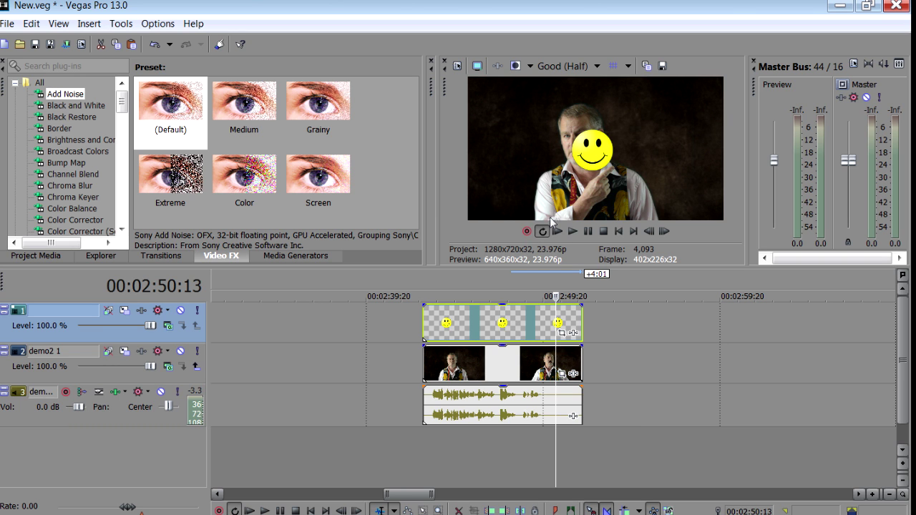
Preview the smiley overlay, then open the smiley event's Pan/Crop settings
click(573, 231)
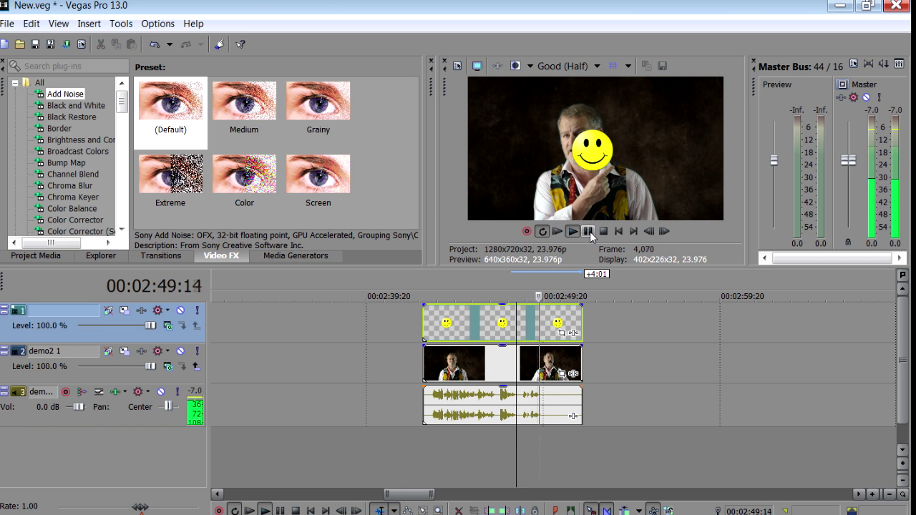
click(588, 231)
click(590, 233)
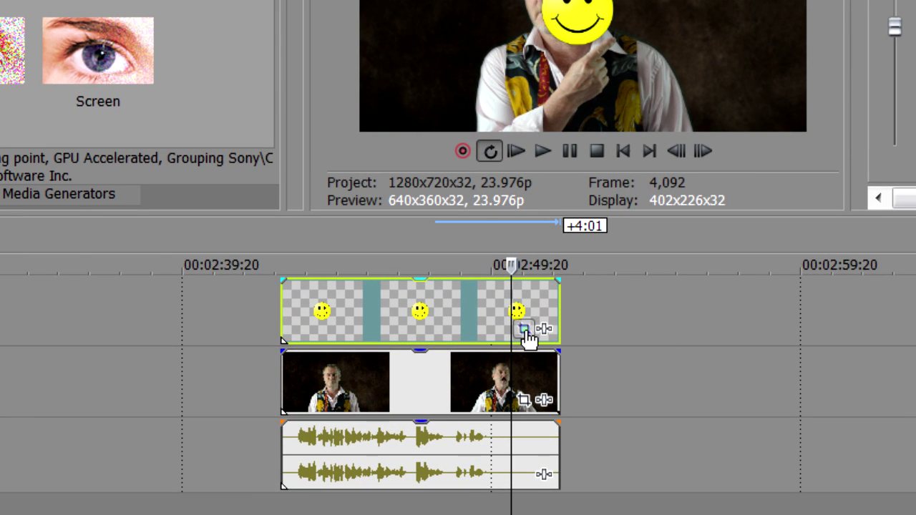
click(524, 330)
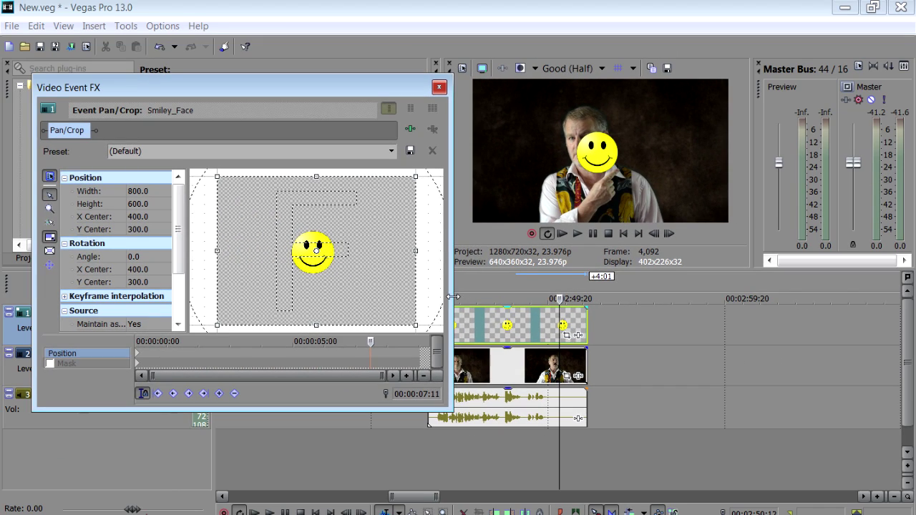
Enlarge the Pan/Crop window and apply the 16:9 Widescreen TV aspect ratio preset
drag(453, 296, 481, 297)
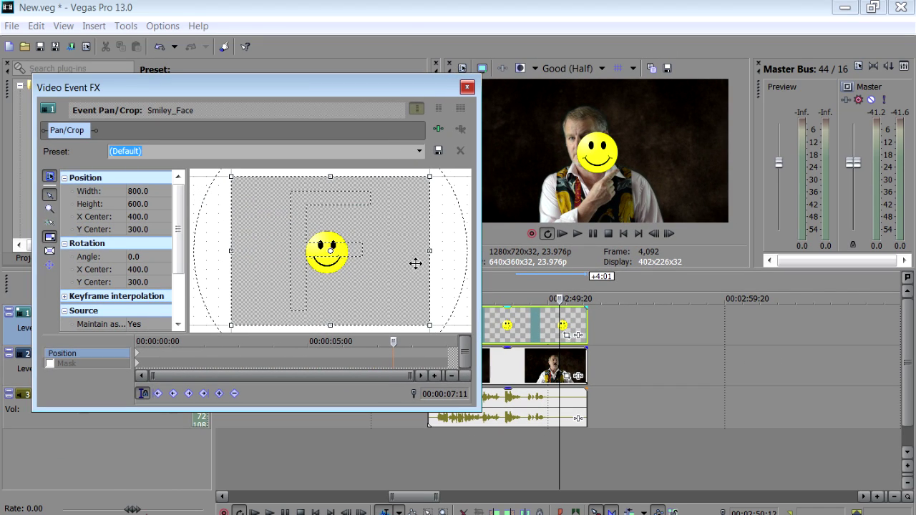
scroll(363, 245, down, 5)
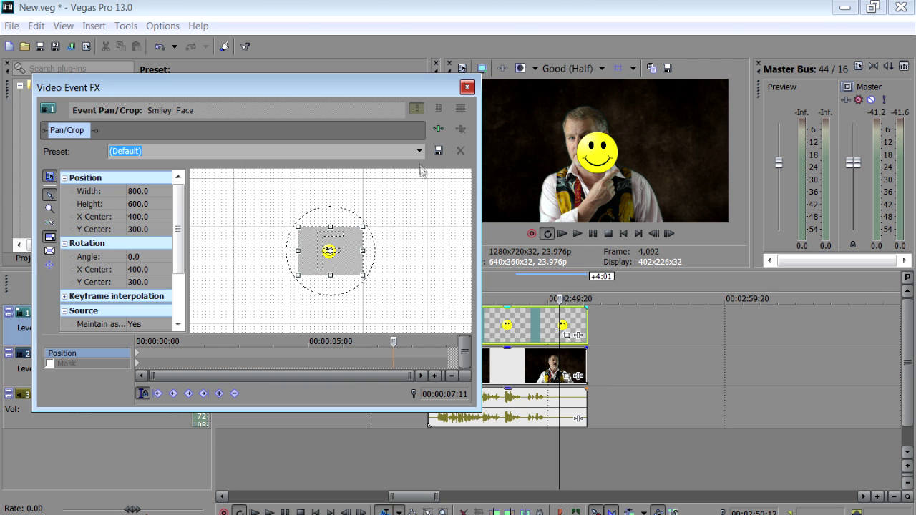
click(419, 152)
click(396, 198)
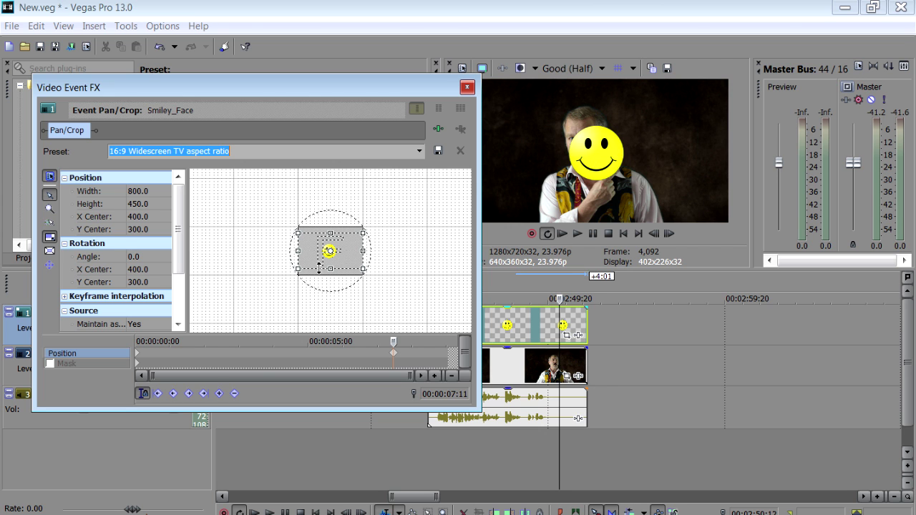
Widen the crop frame to about 2,001.8×1,126.0 so the smiley shrinks beside the man's head
drag(362, 269, 410, 315)
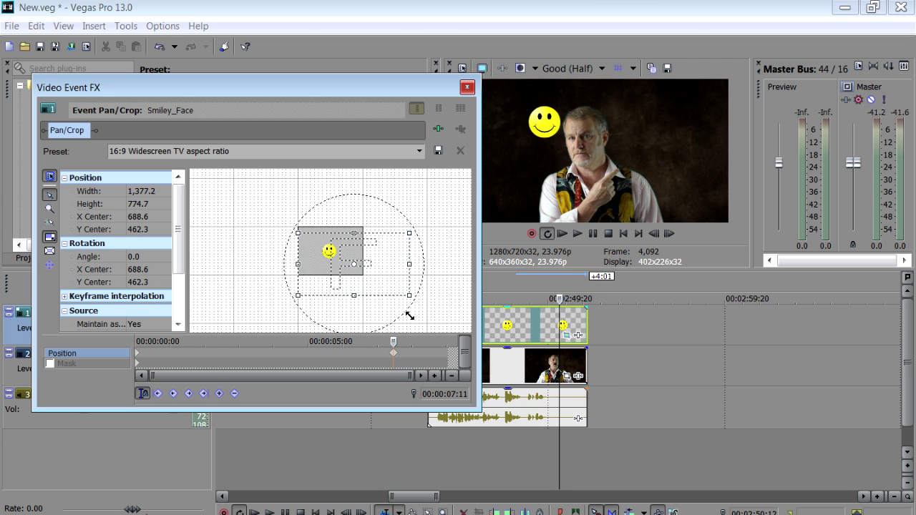
drag(299, 231, 249, 178)
drag(387, 272, 367, 272)
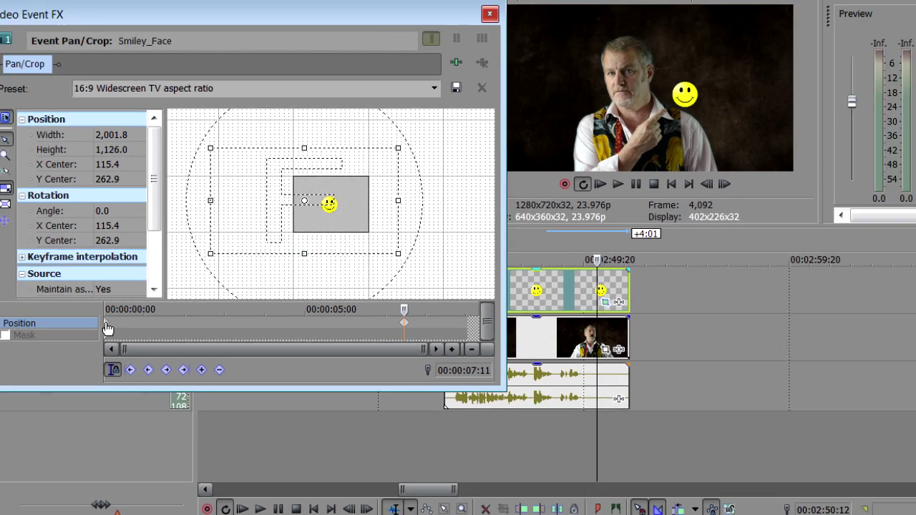
Jump to the first keyframe and play back to check the smiley's motion
click(35, 254)
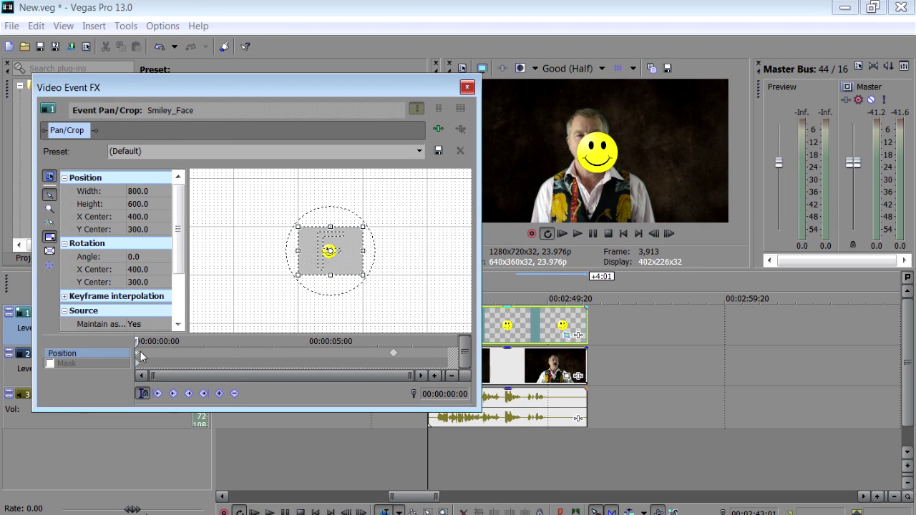
click(269, 513)
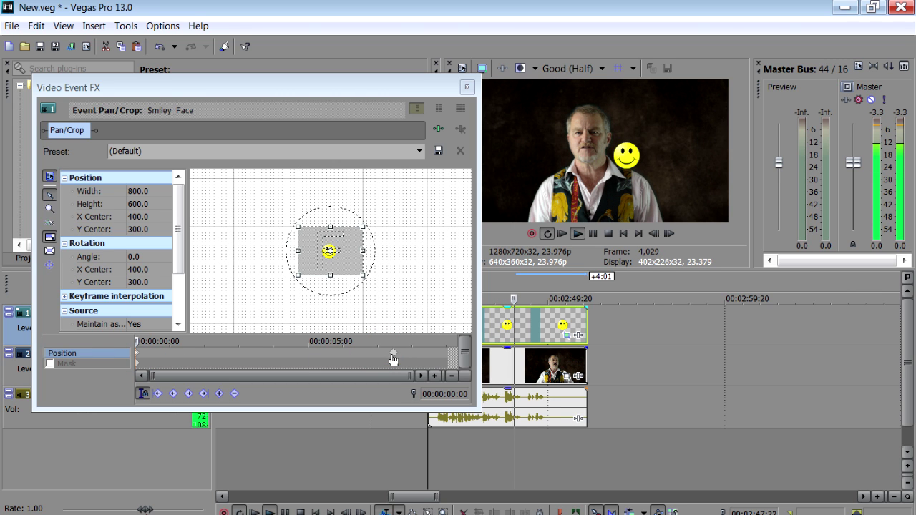
key(Return)
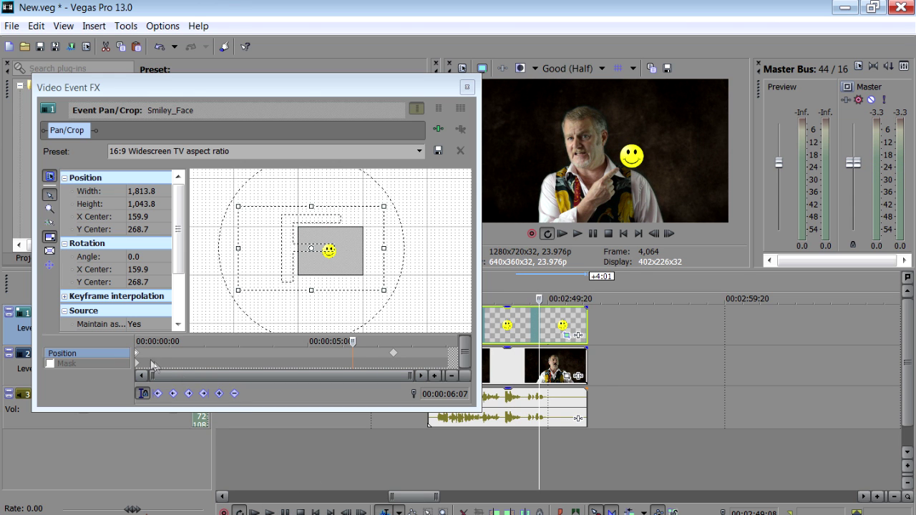
Delete the first Pan/Crop keyframe and close the Pan/Crop window
click(138, 358)
right_click(139, 356)
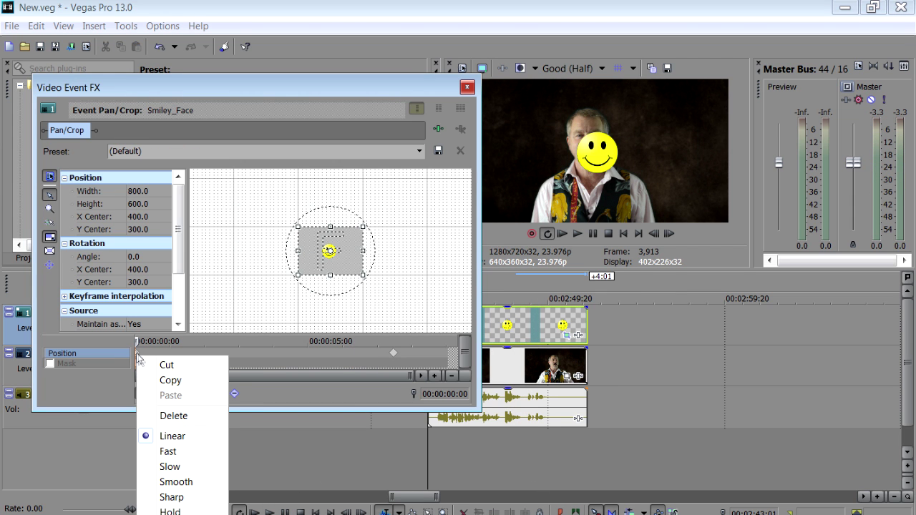
click(166, 417)
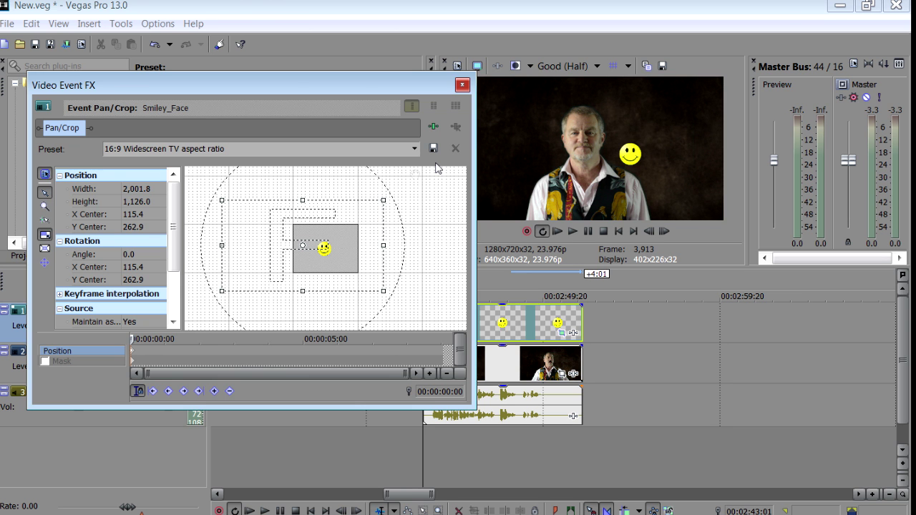
click(462, 85)
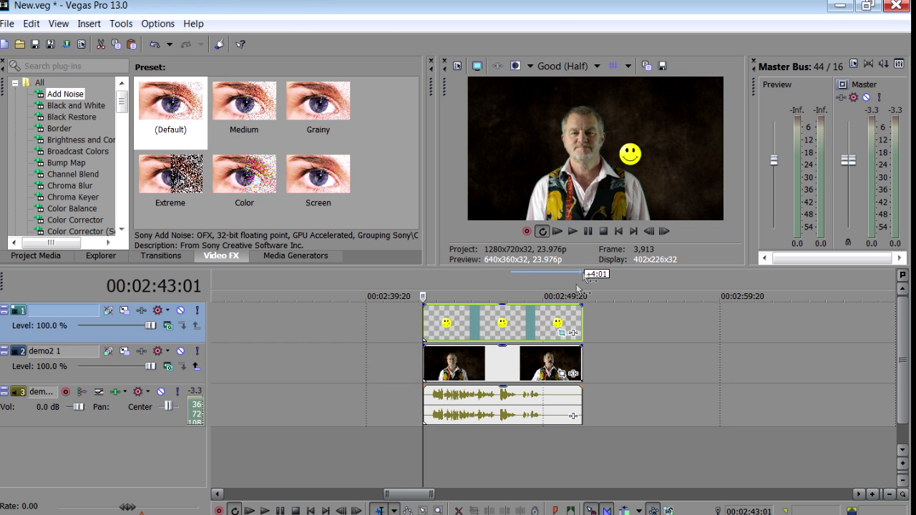
Trim the smiley event's left edge so the overlay starts later, and play to check
click(589, 231)
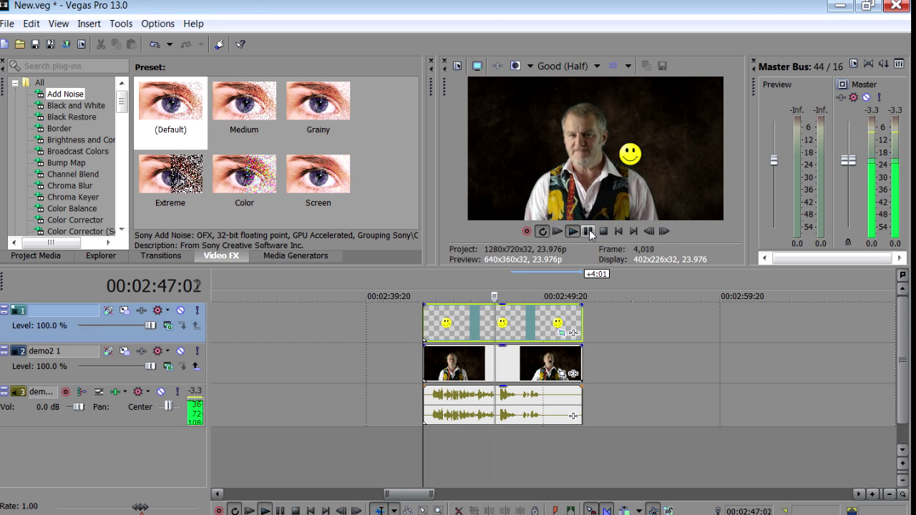
click(589, 232)
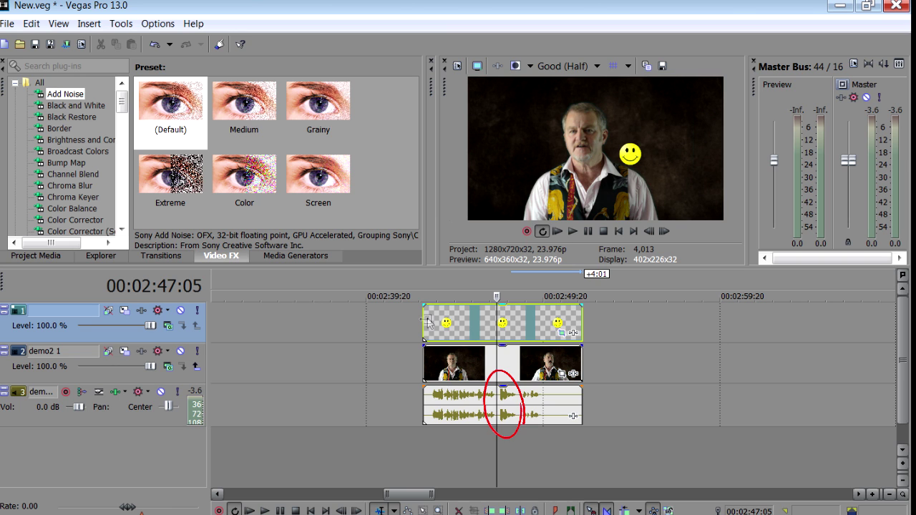
drag(426, 321, 497, 333)
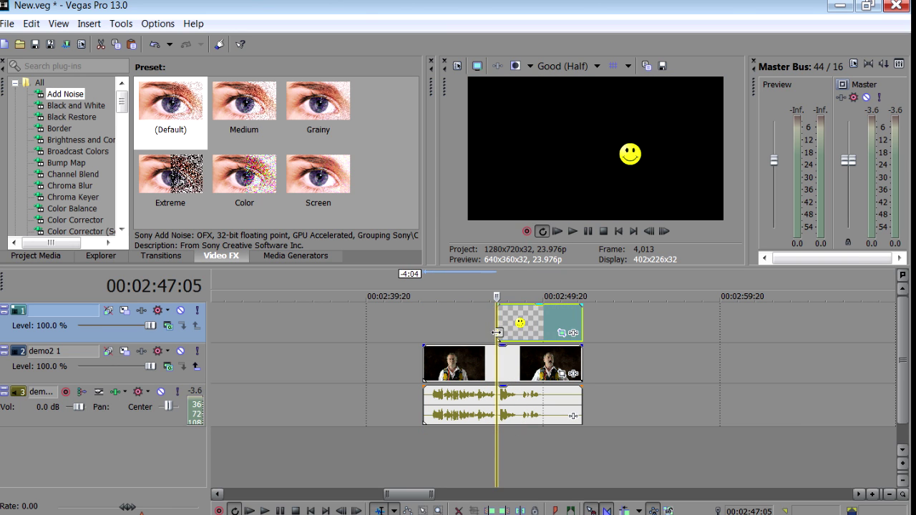
key(space)
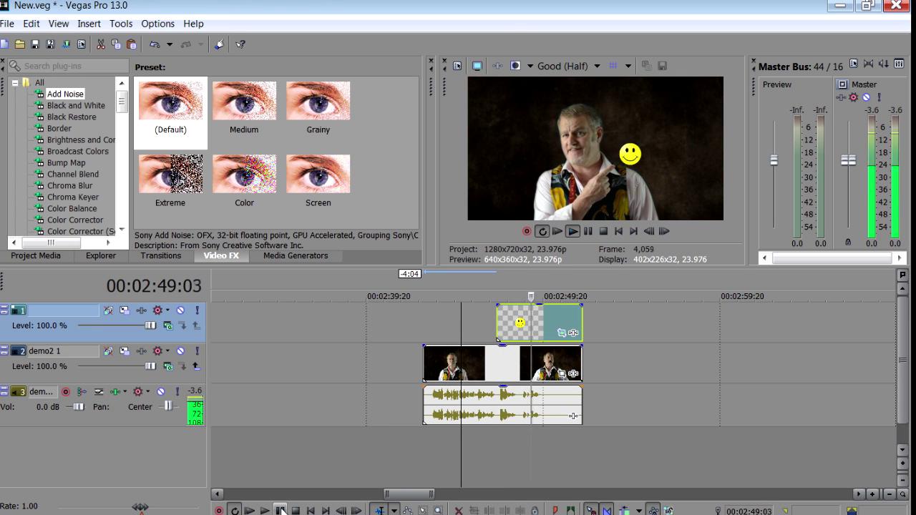
click(280, 511)
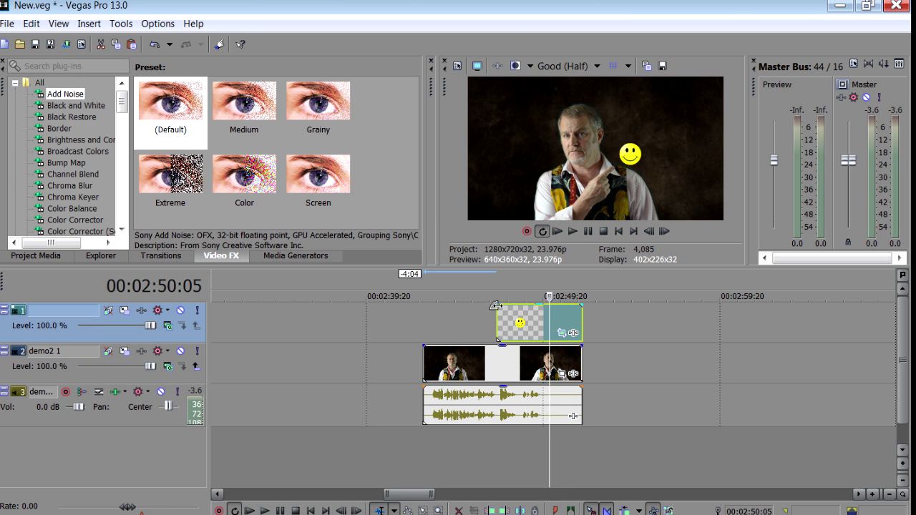
Add a 00:00:02:18 fade-in to the smiley event and play it back
drag(499, 309, 548, 326)
click(493, 279)
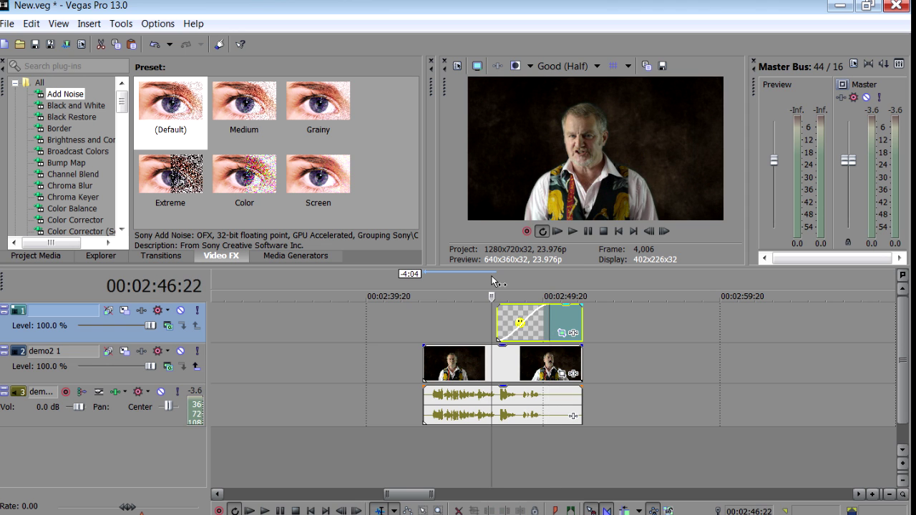
click(587, 233)
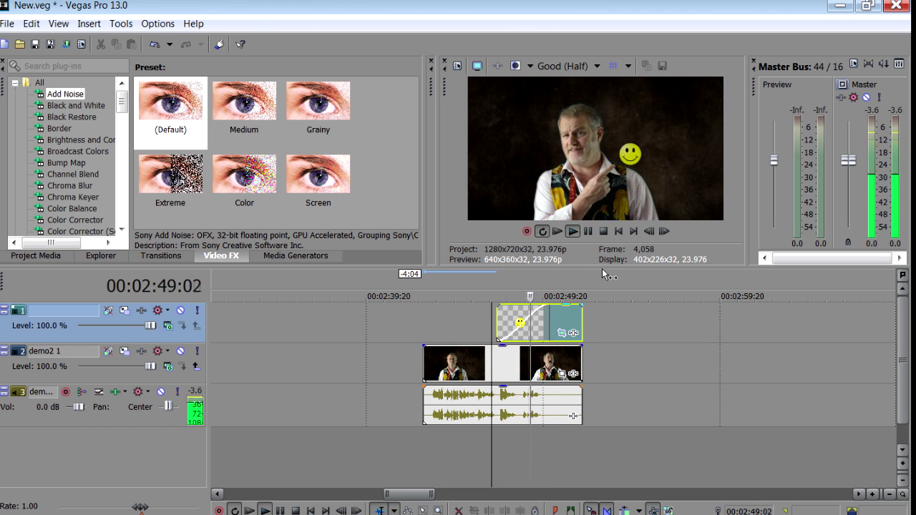
click(586, 233)
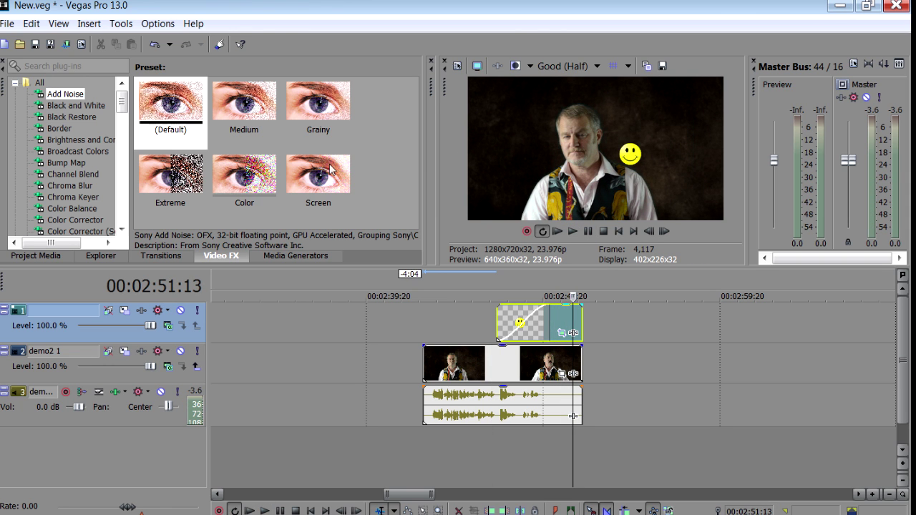
From Transitions > Spiral, drop the 'Spiral In, Up, Counter Clockwise' preset onto the smiley's fade-in
click(161, 256)
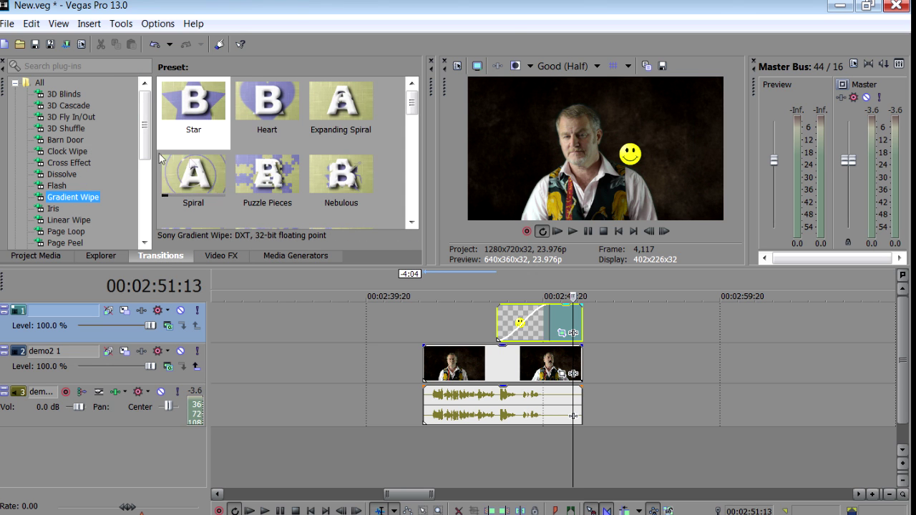
click(72, 151)
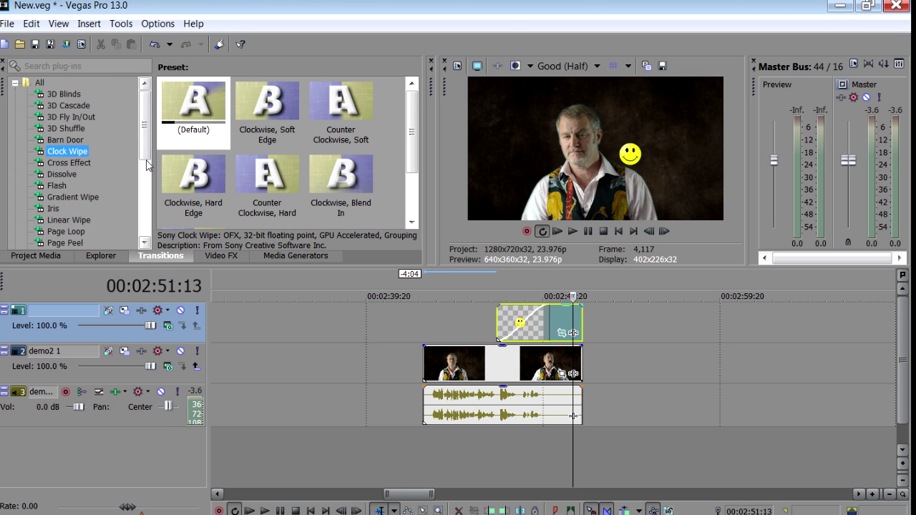
scroll(143, 179, down, 3)
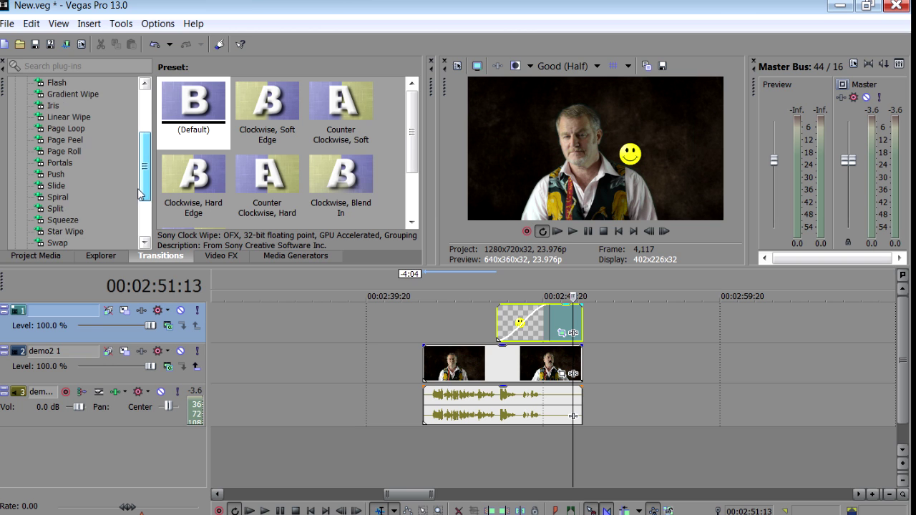
drag(140, 194, 143, 199)
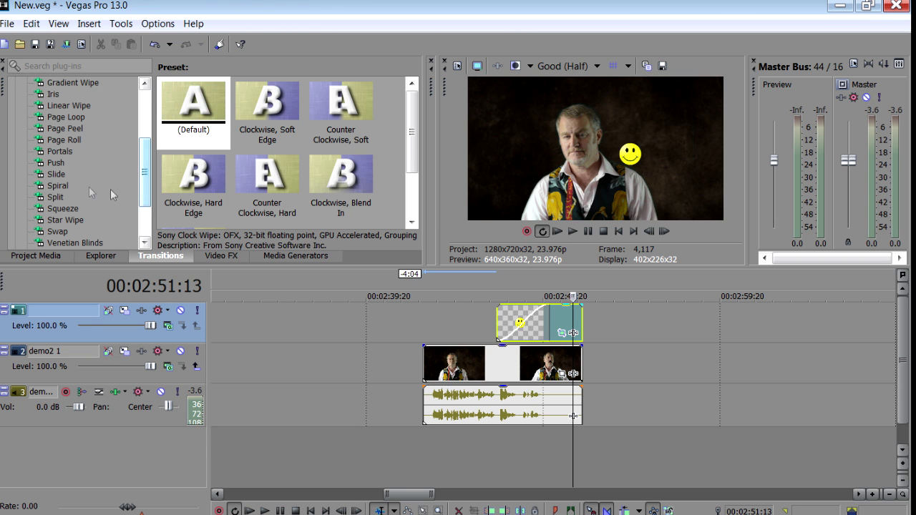
click(56, 187)
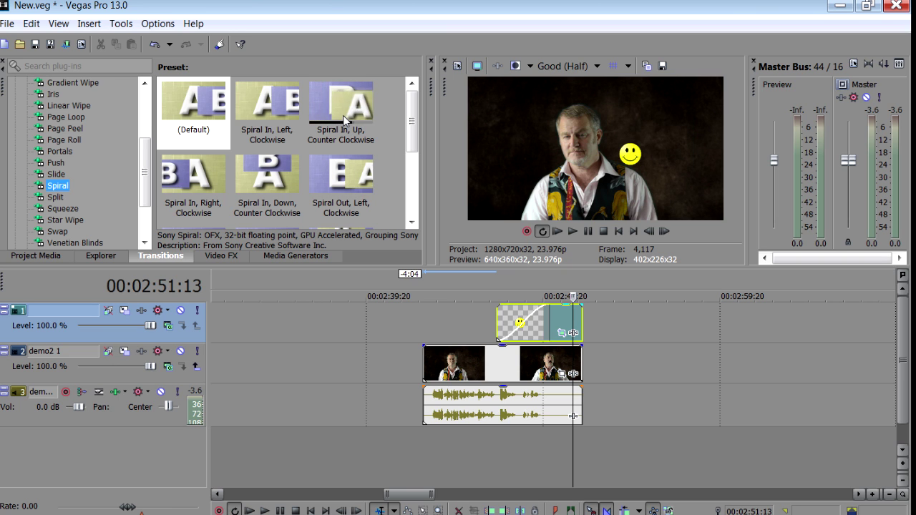
drag(344, 108, 354, 126)
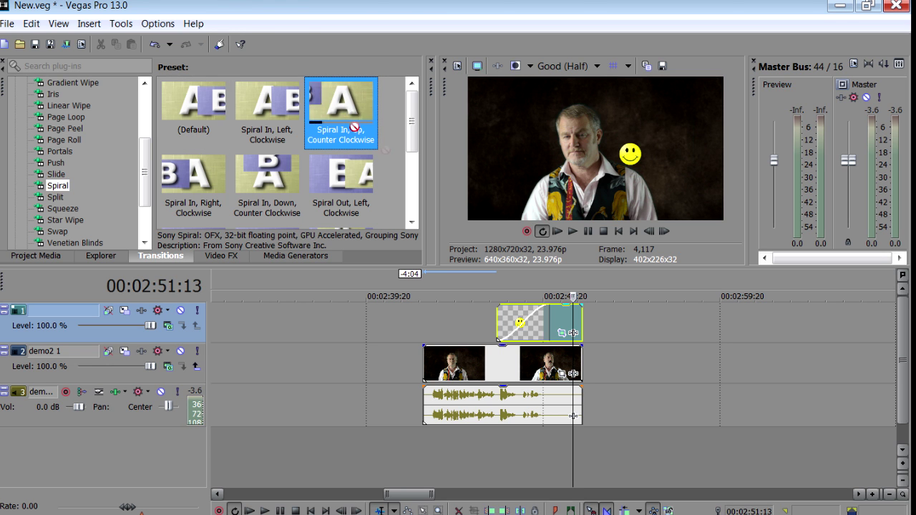
drag(537, 315, 523, 318)
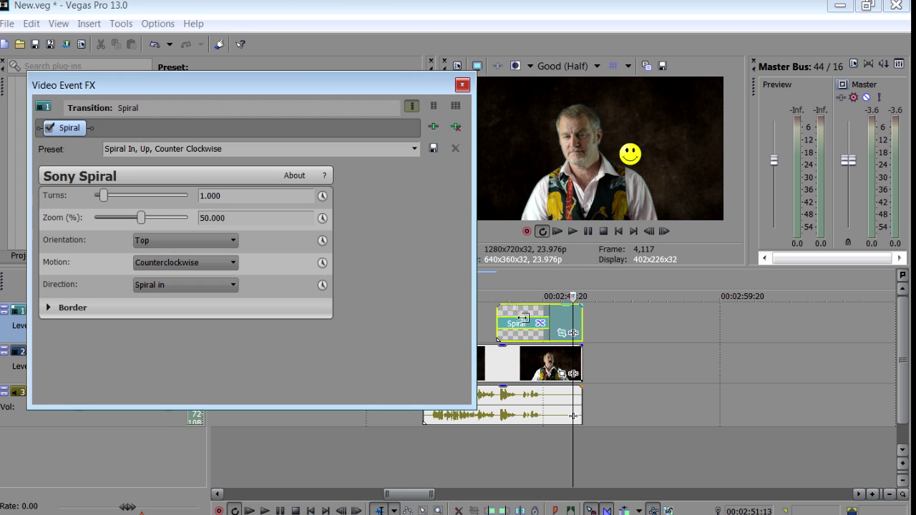
Close the spiral transition settings and play back the spiral-in effect
click(461, 86)
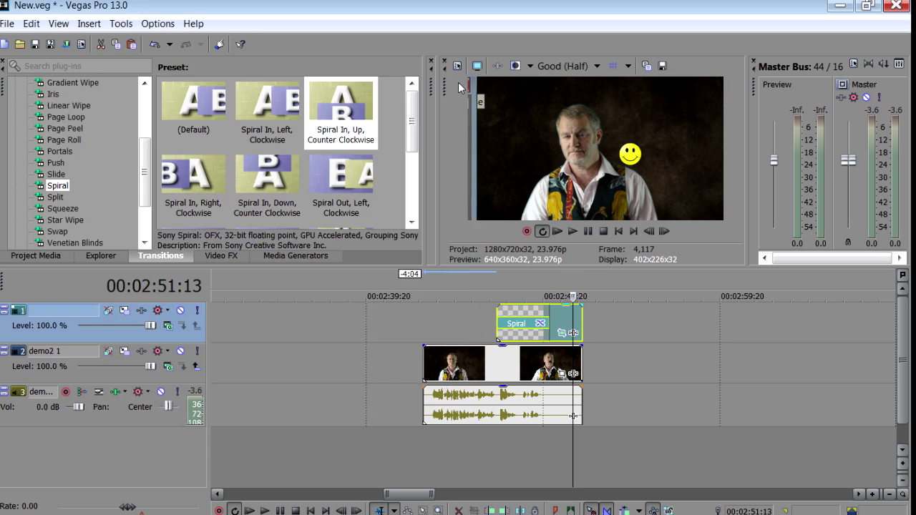
click(478, 280)
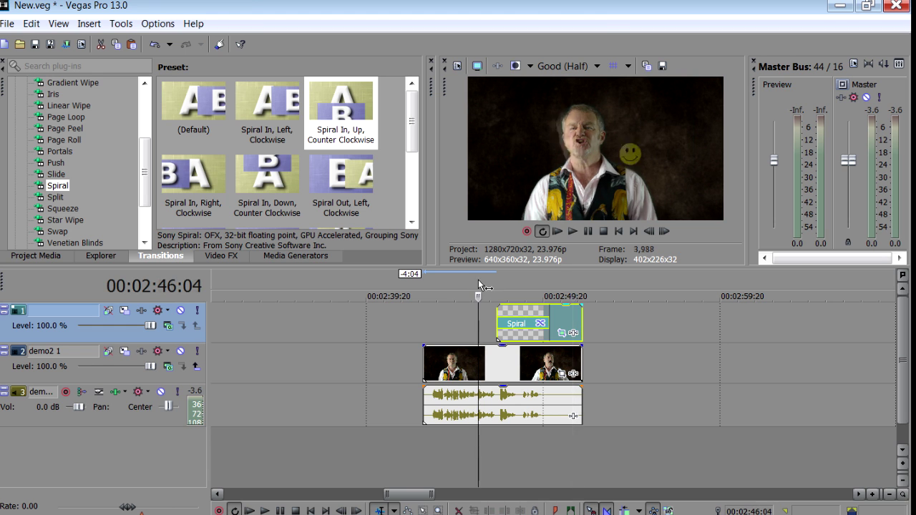
click(588, 232)
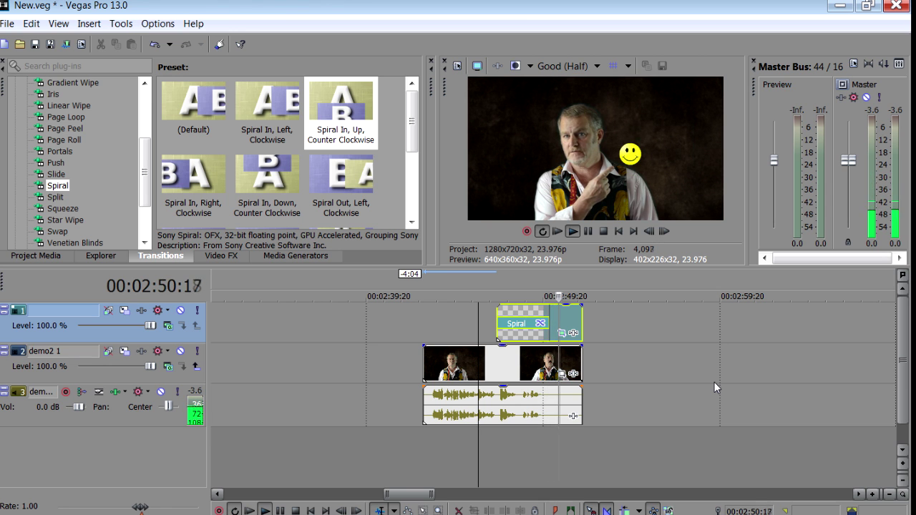
click(714, 381)
Shift the smiley event about 1:05 earlier on the top track
click(528, 292)
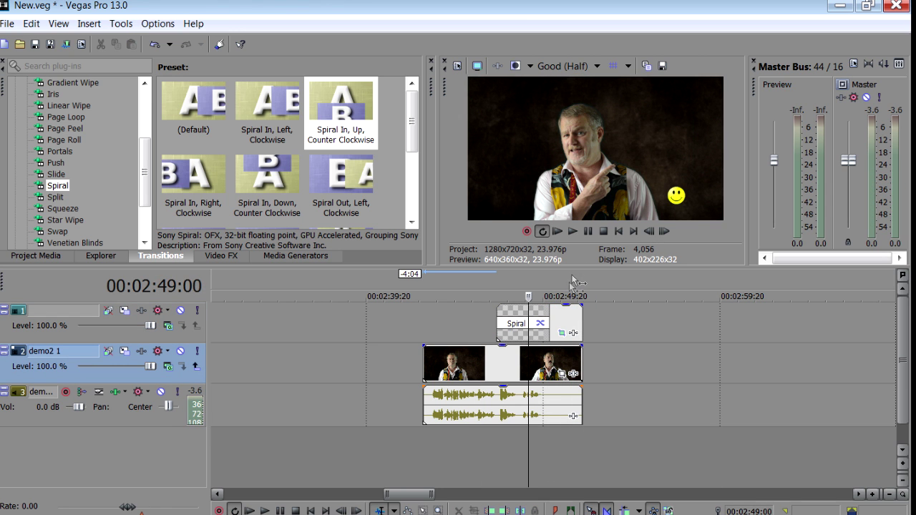
drag(563, 314, 540, 317)
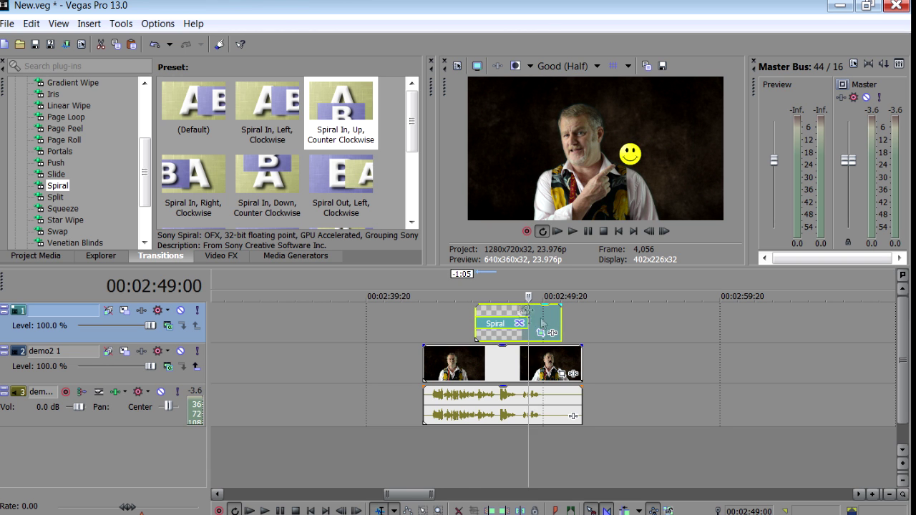
click(573, 231)
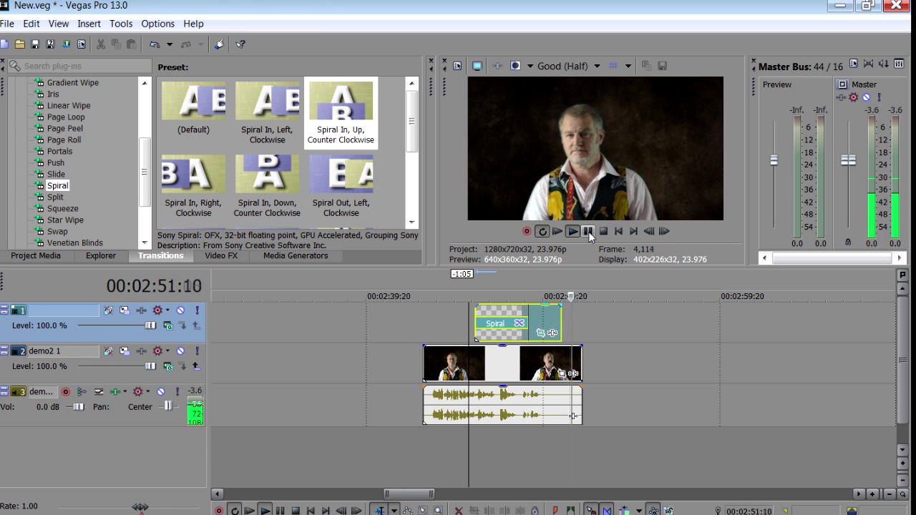
Extend the smiley event to the video's end and give it a 'Spiral Out, Up, Counter Clockwise' fade-out
click(588, 232)
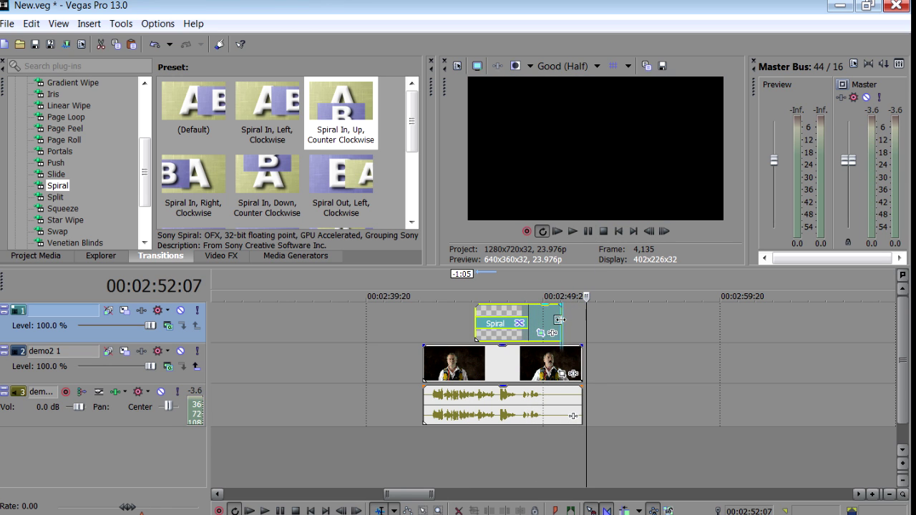
mouse_move(562, 318)
mouse_down()
mouse_move(577, 317)
mouse_move(541, 308)
mouse_move(553, 309)
mouse_up()
scroll(286, 150, down, 1)
drag(192, 185, 569, 329)
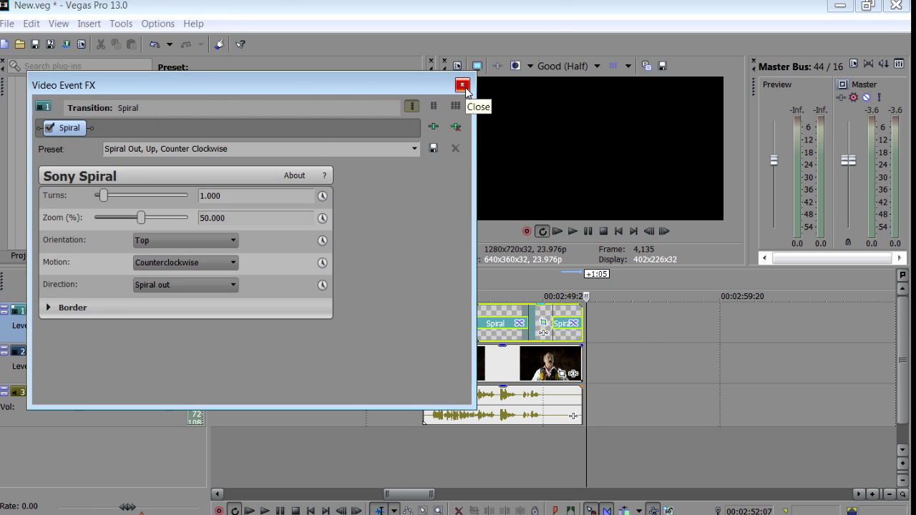
click(462, 85)
key(space)
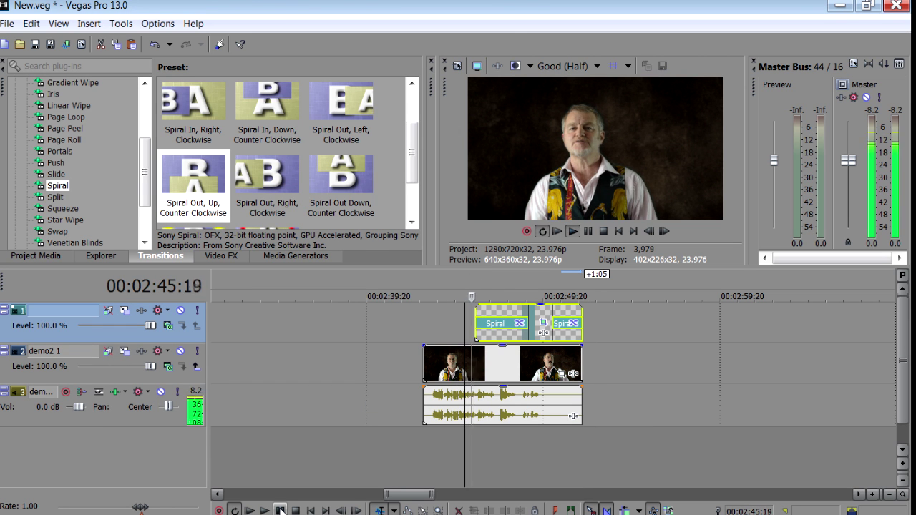